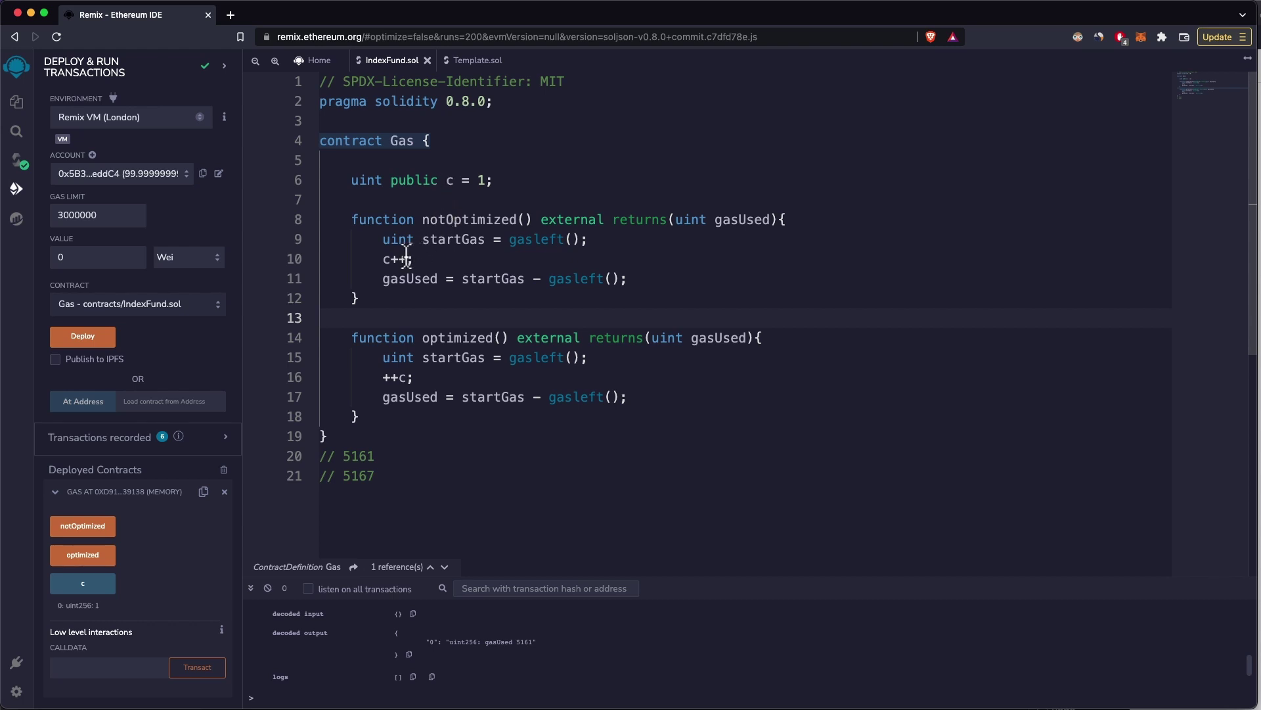
Highlight notOptimized's gasUsed return declaration and its startGas = gasleft() line.
left_click(490, 180)
left_click(474, 220)
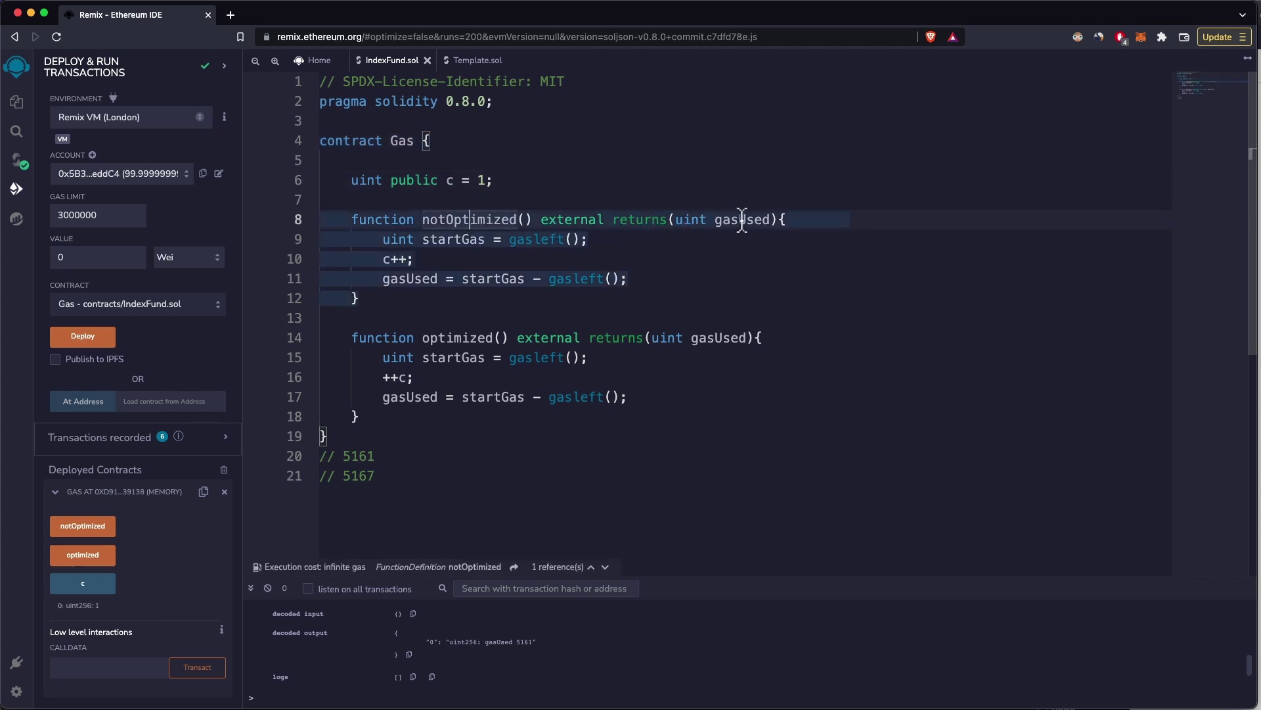
left_click_drag(676, 219, 770, 219)
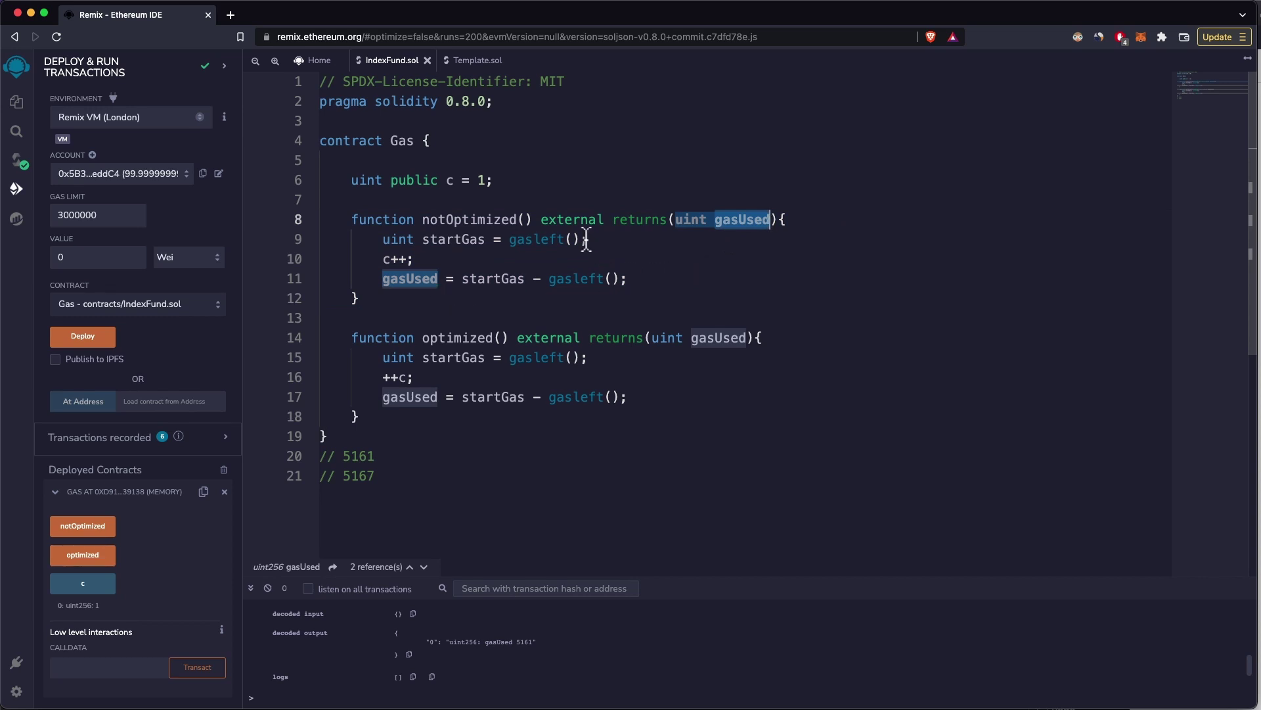
left_click_drag(587, 240, 508, 239)
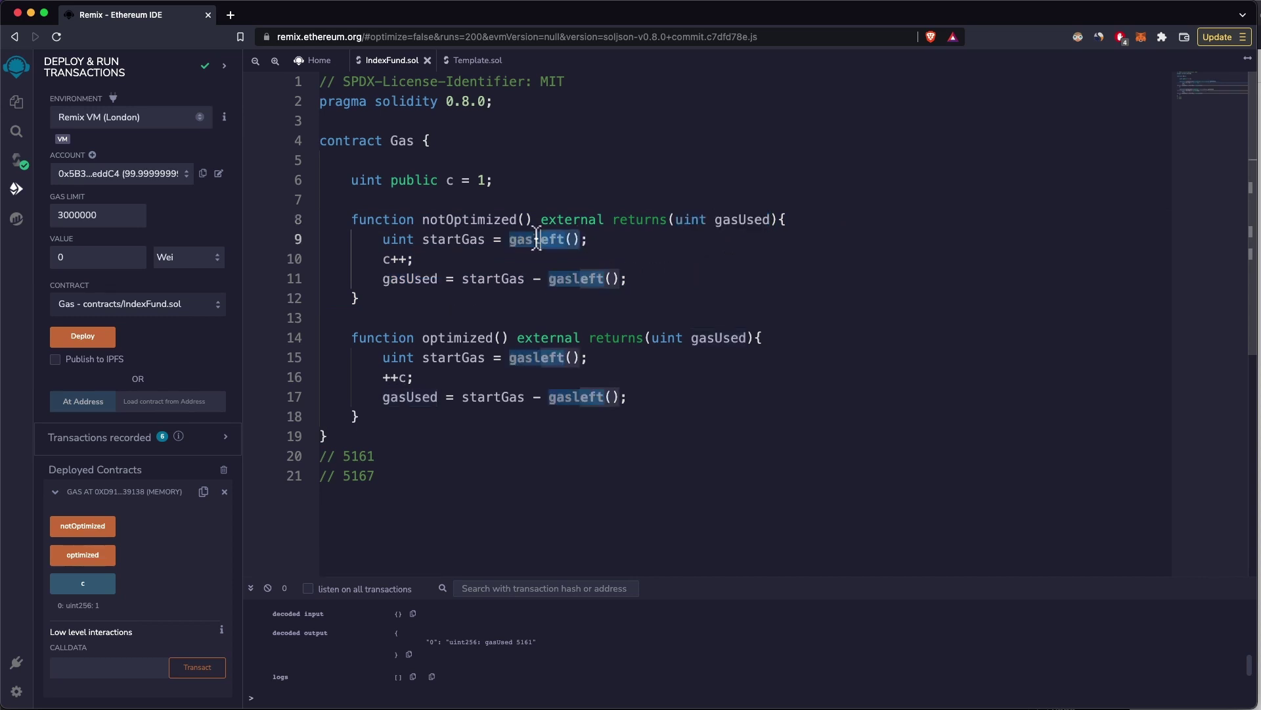
left_click(594, 239)
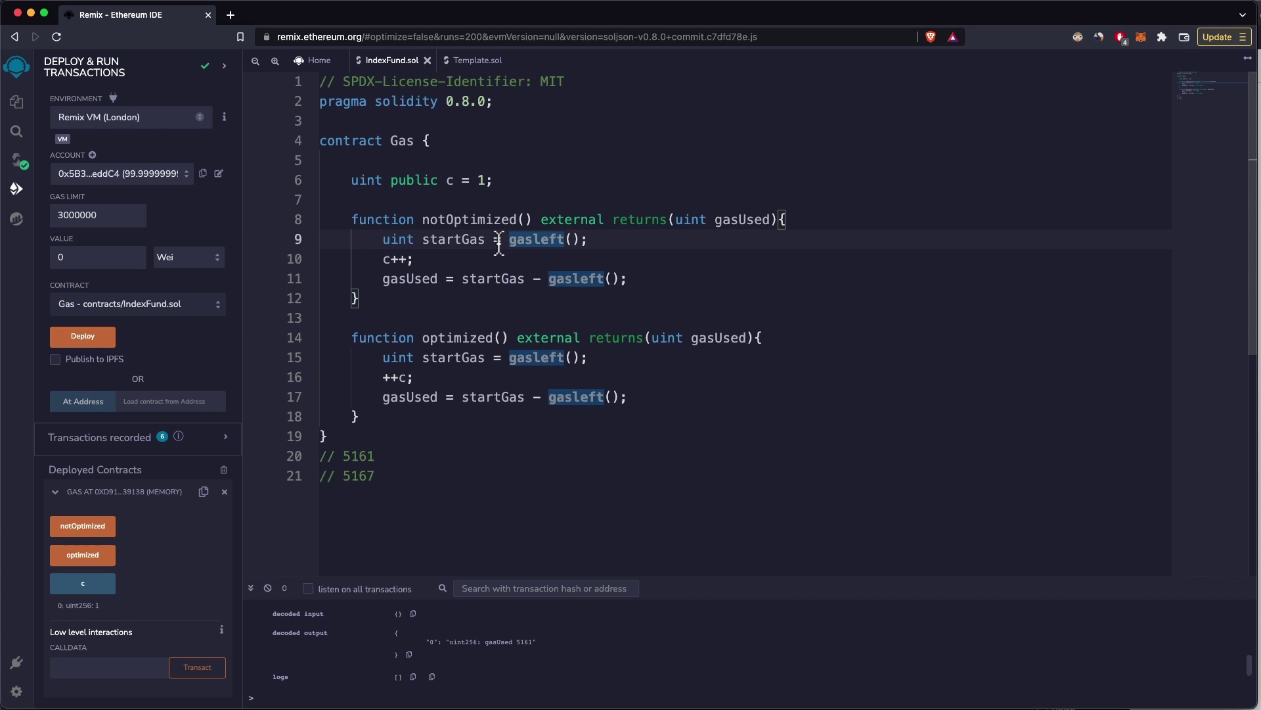
left_click_drag(486, 239, 383, 240)
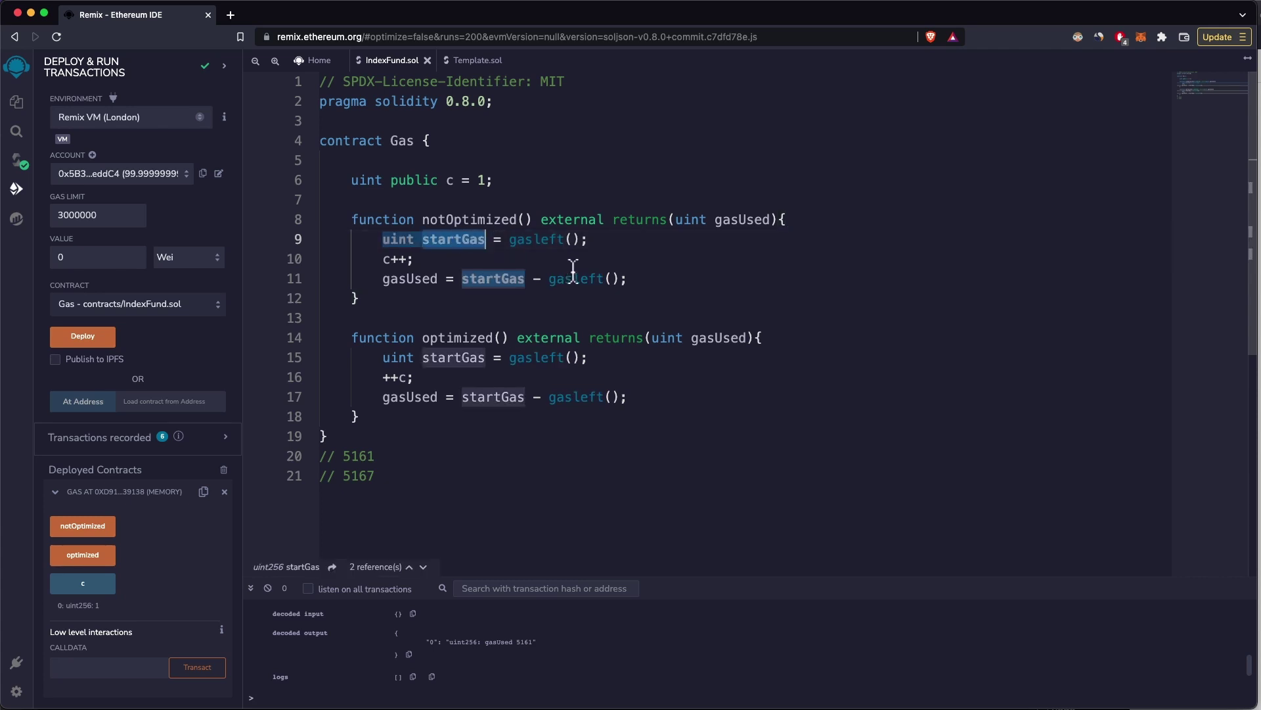
Highlight the gasUsed calculation, post-increment c++ on line 10 and pre-increment ++c on line 16.
left_click(414, 259)
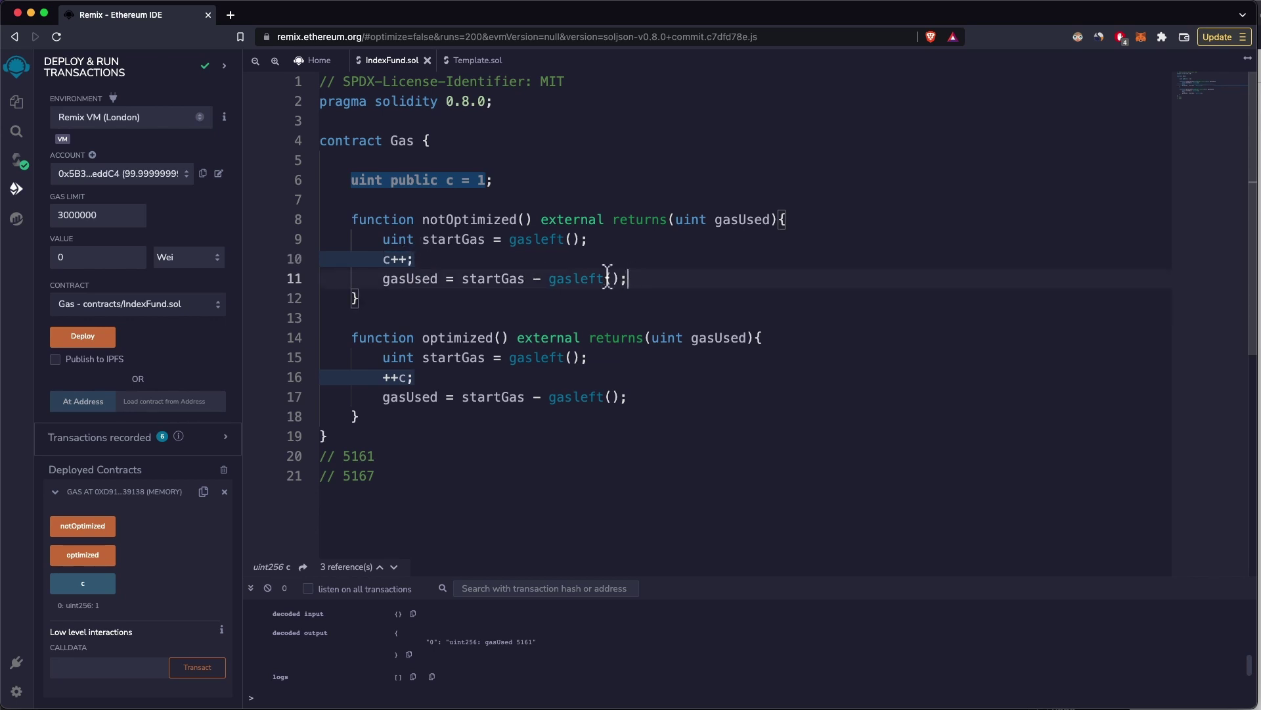
left_click_drag(627, 279, 382, 278)
left_click(542, 296)
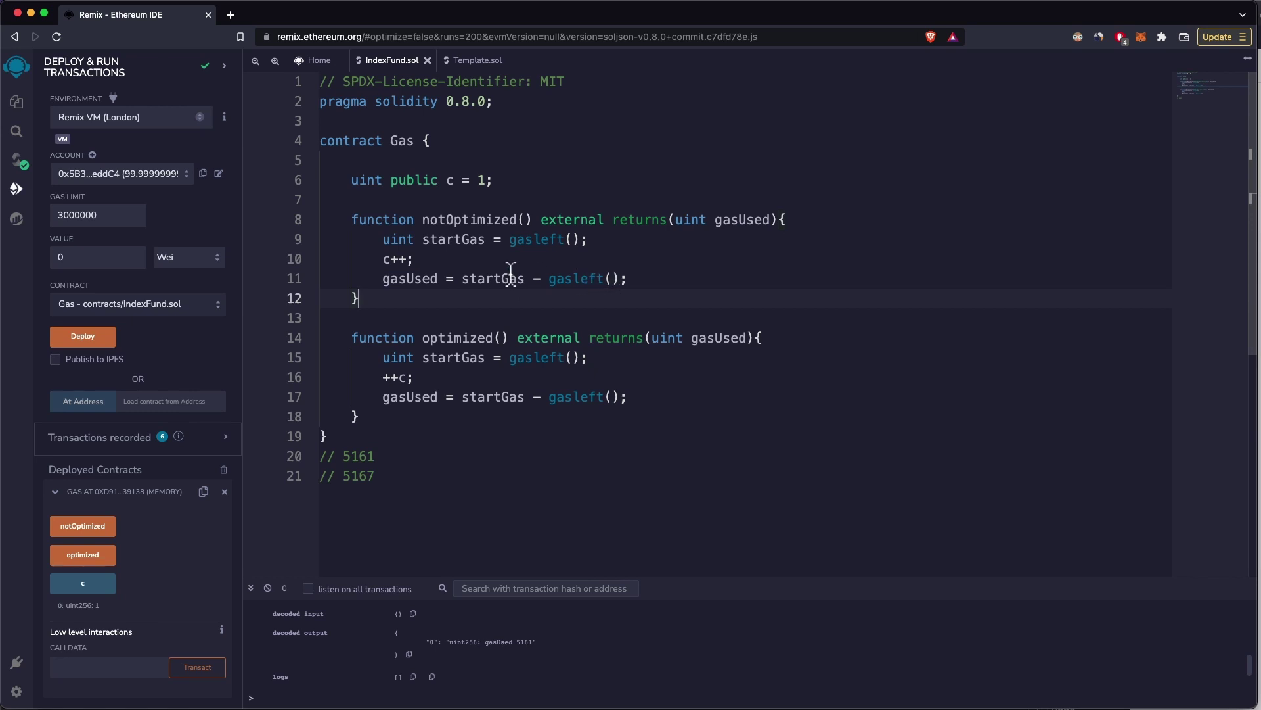
double_click(742, 218)
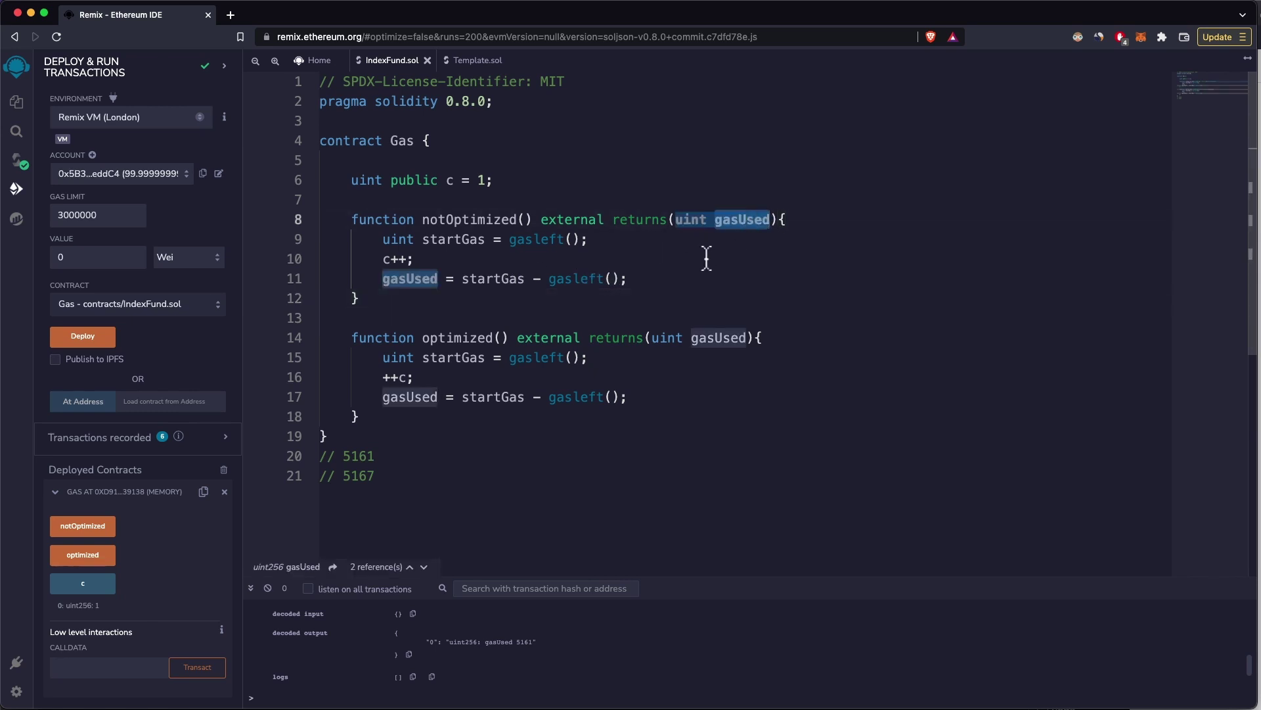
left_click_drag(414, 258, 383, 258)
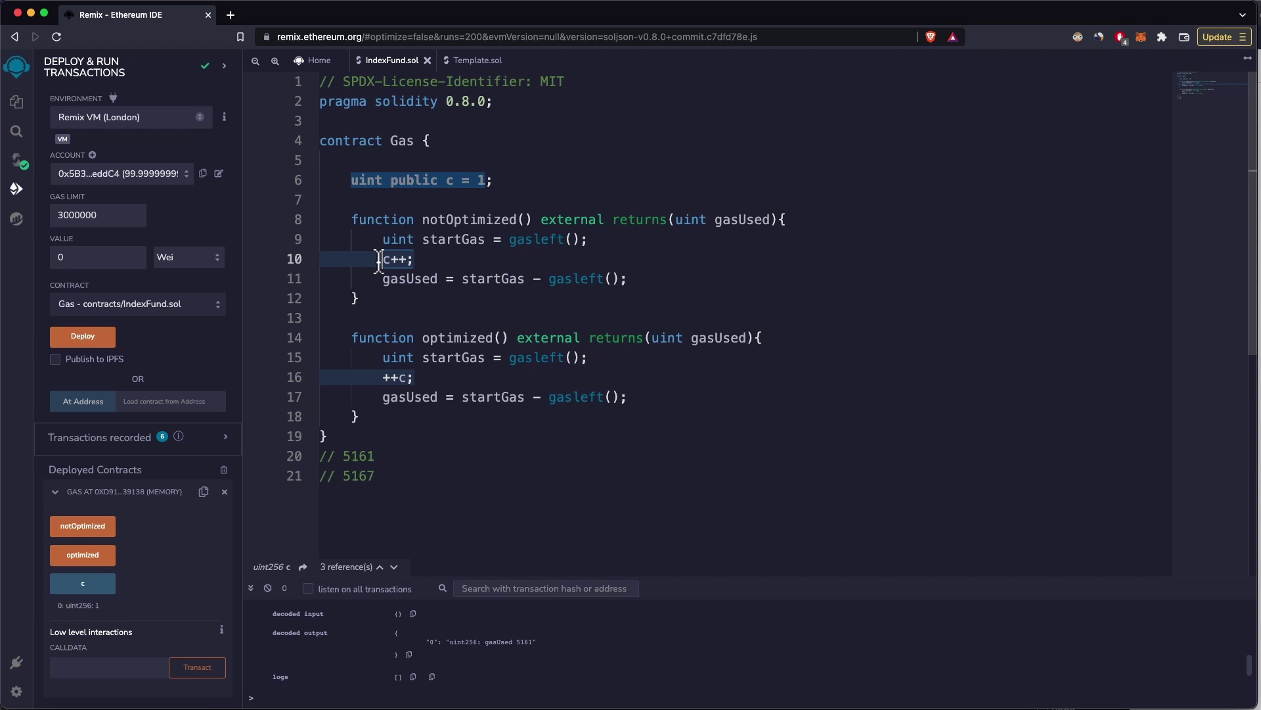
left_click_drag(414, 377, 383, 378)
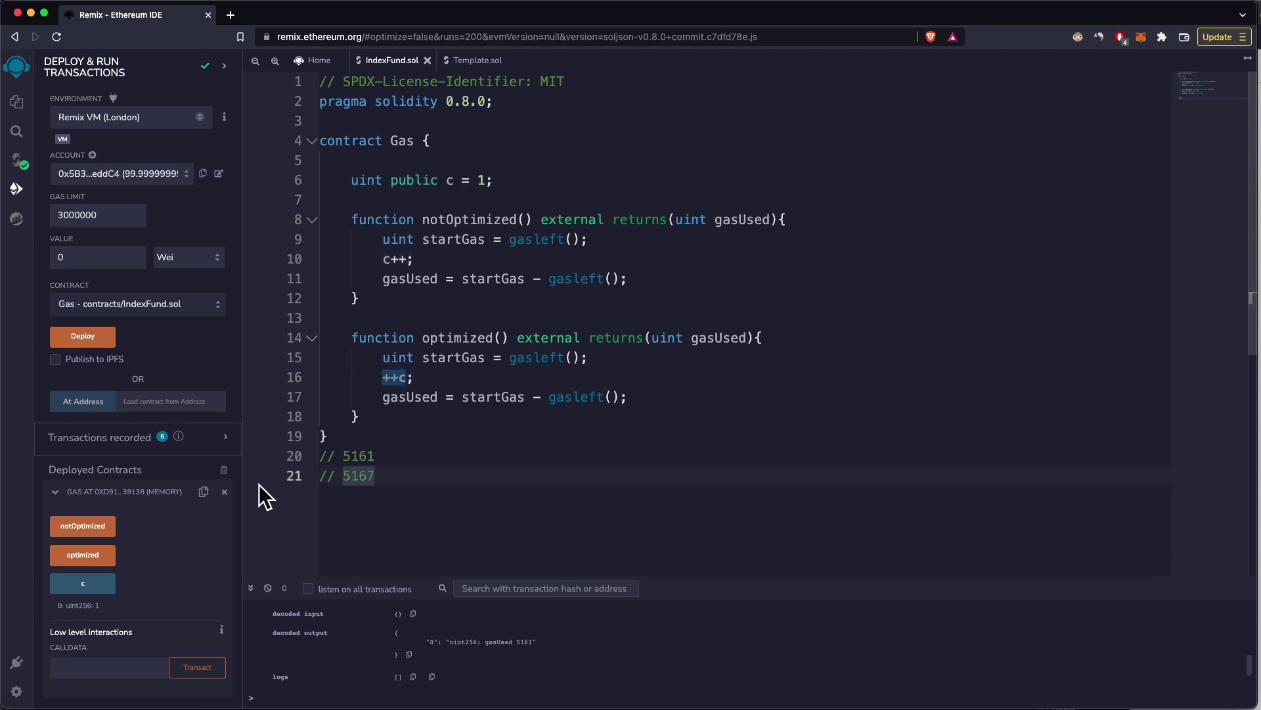
Clear the log, call notOptimized, and expand its transaction showing decoded gasUsed 5167.
left_click(269, 588)
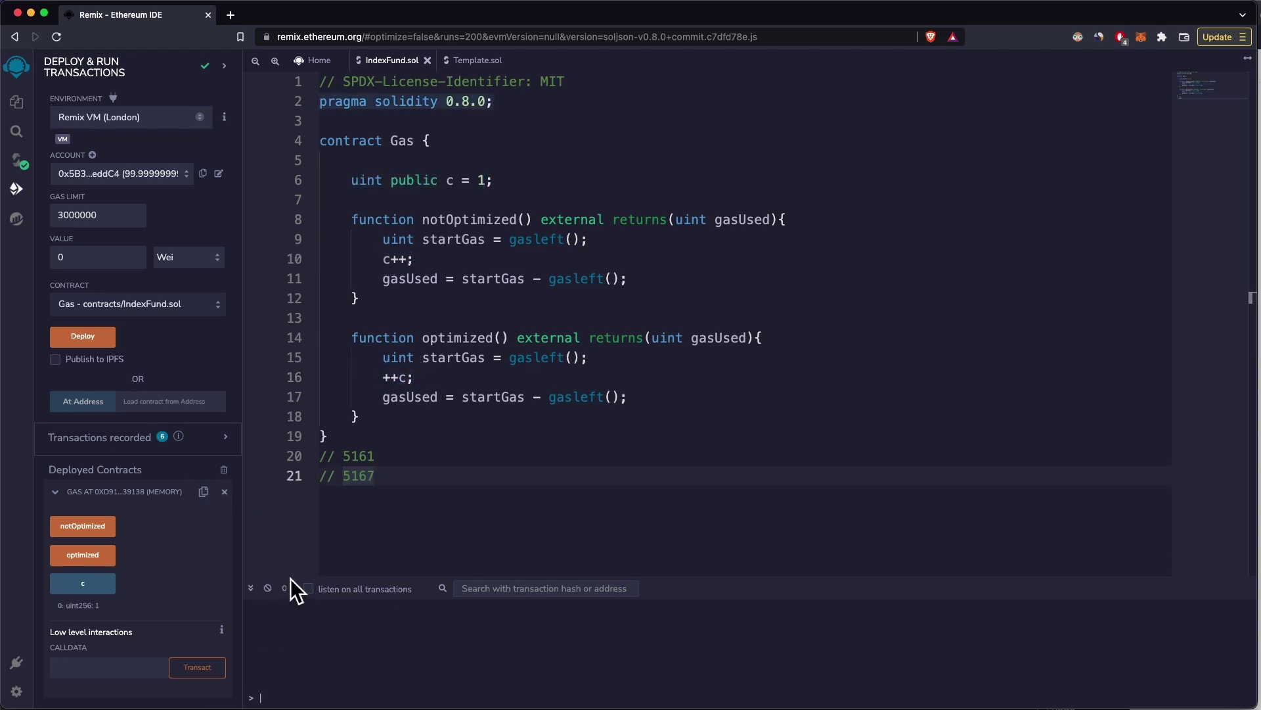
left_click_drag(291, 578, 305, 514)
left_click(83, 526)
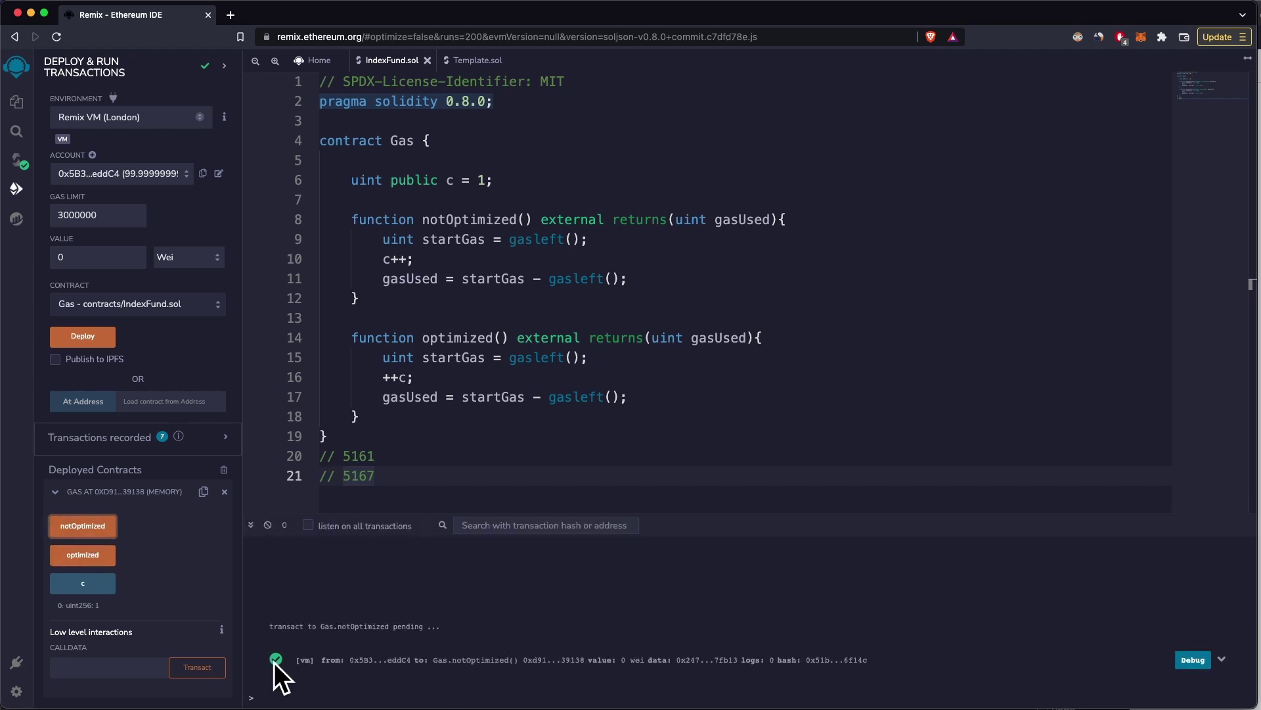
left_click(461, 659)
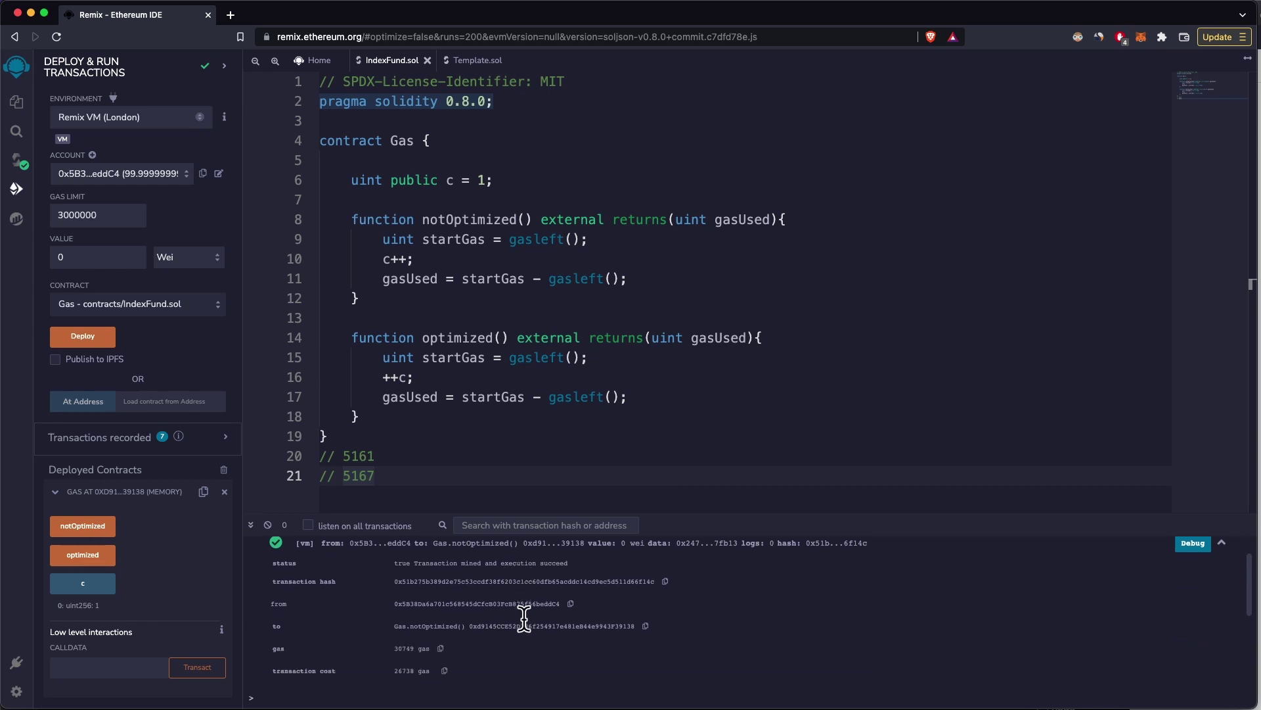
scroll(492, 611, "down", 3)
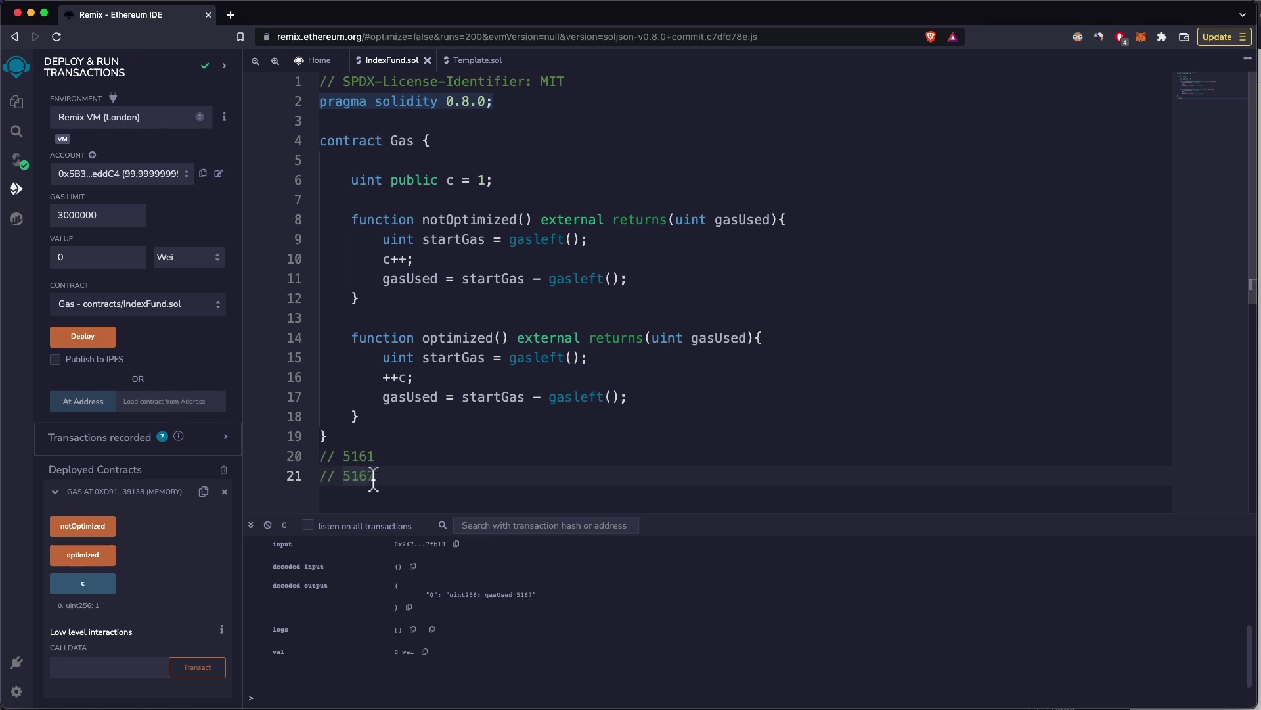
double_click(399, 259)
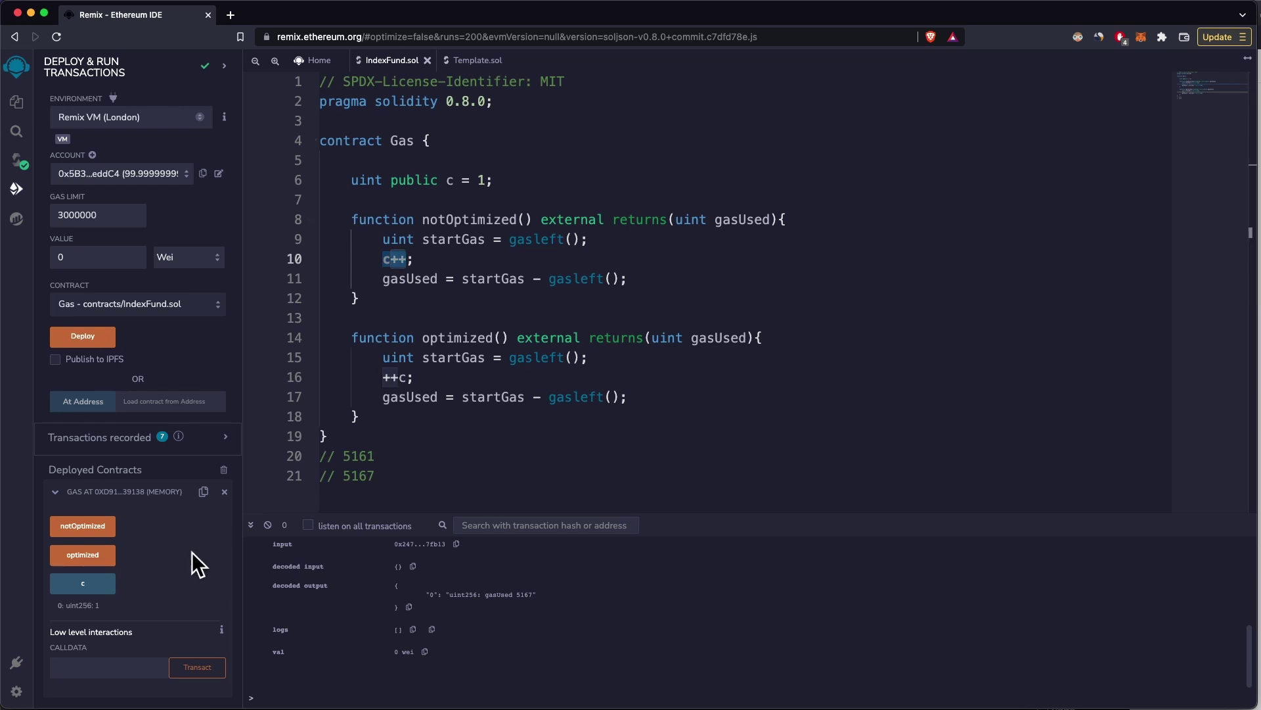
Call optimized and match its decoded gasUsed 5161 to the line 20 comment.
left_click(83, 554)
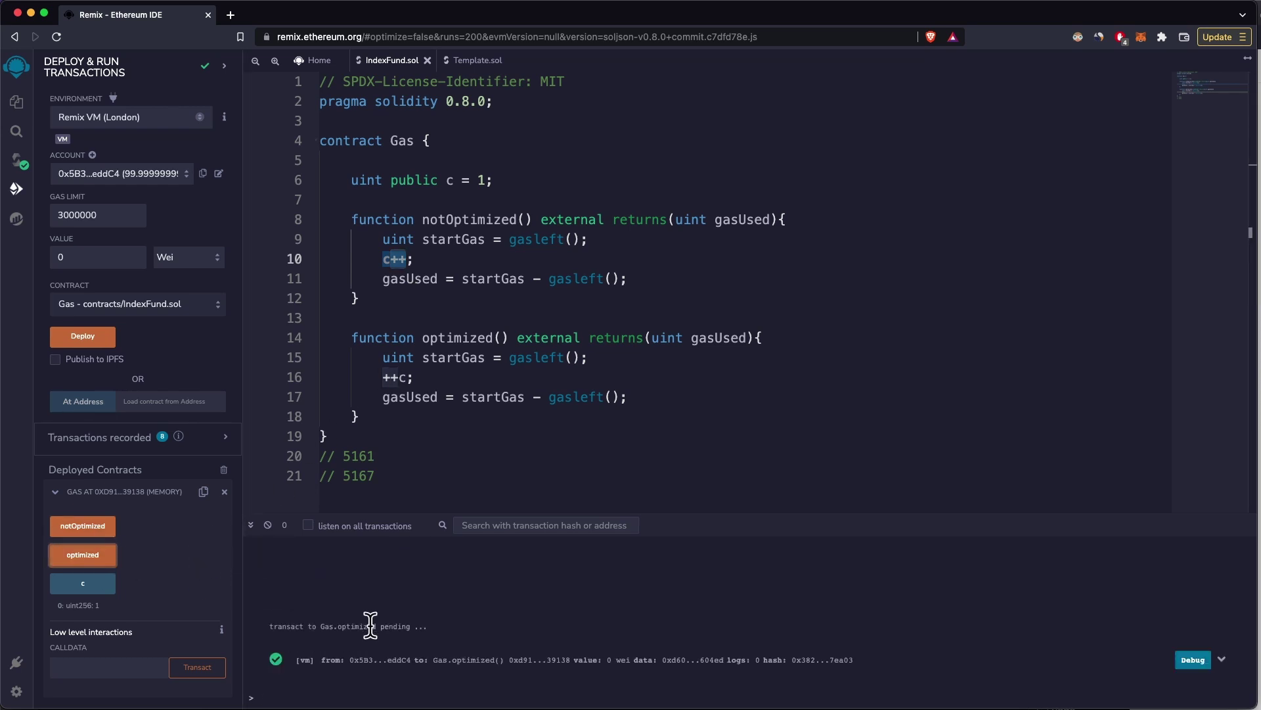
left_click(390, 660)
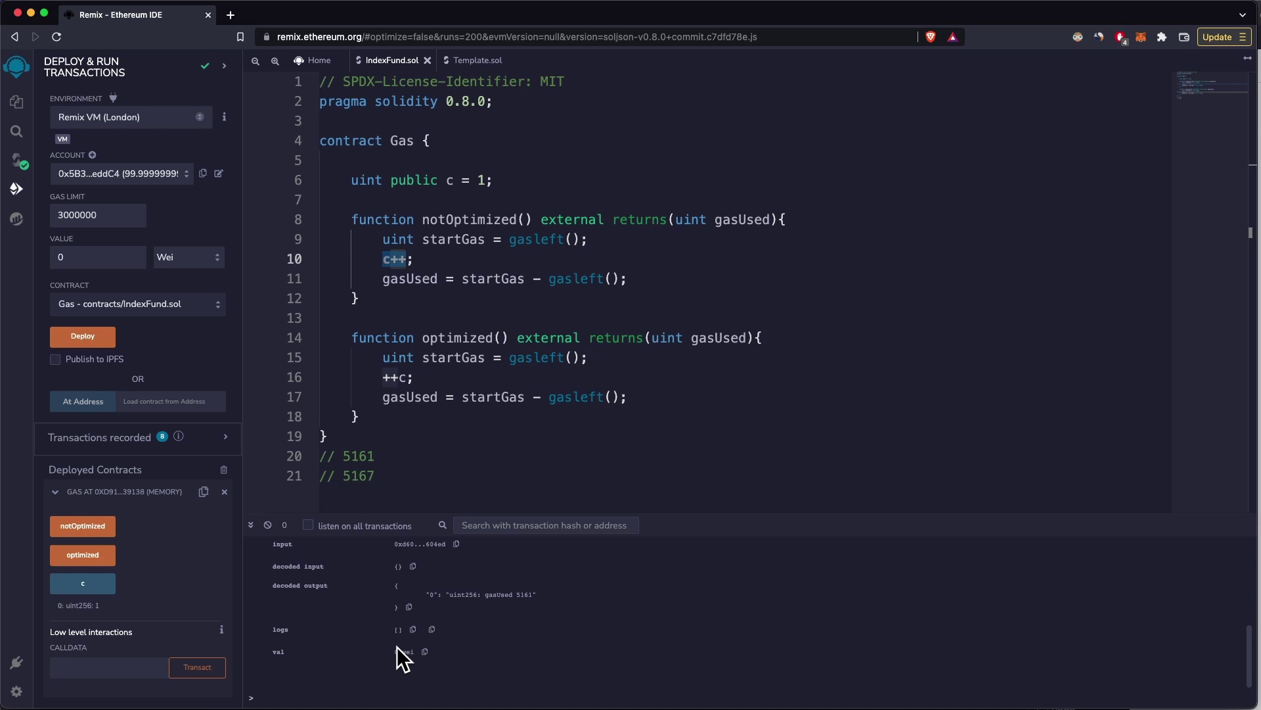
double_click(522, 595)
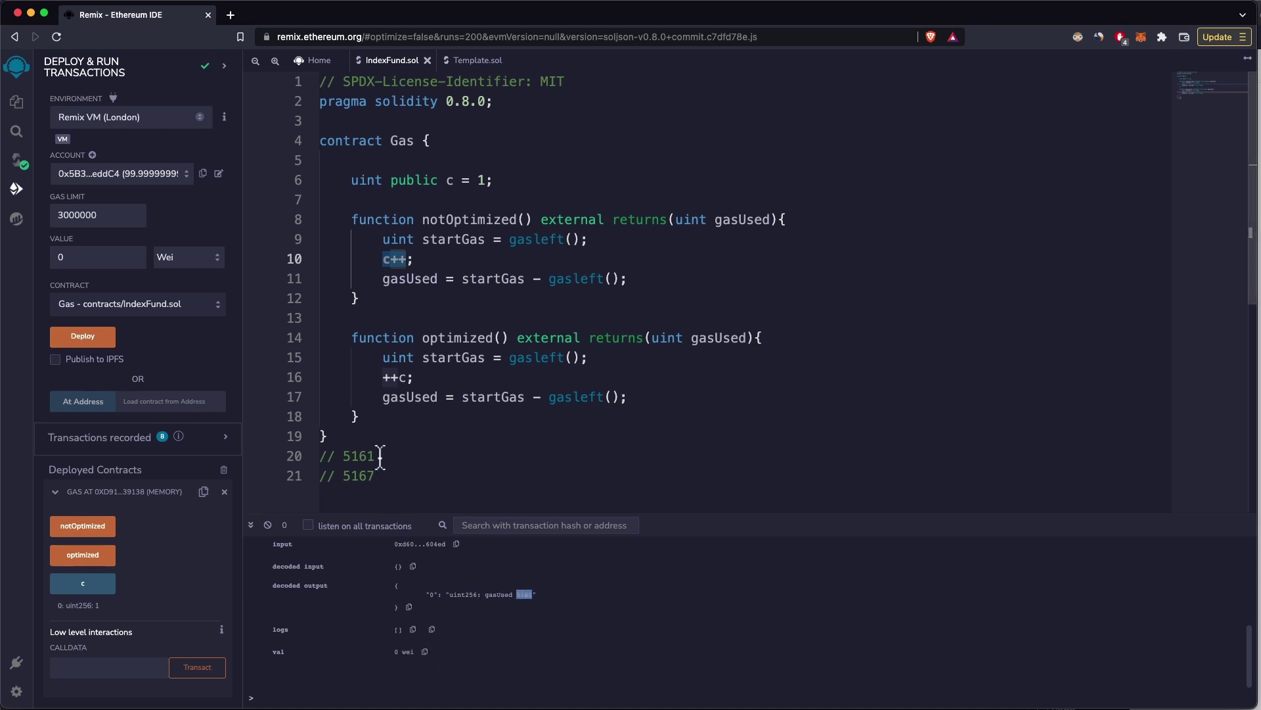
double_click(360, 456)
left_click(385, 456)
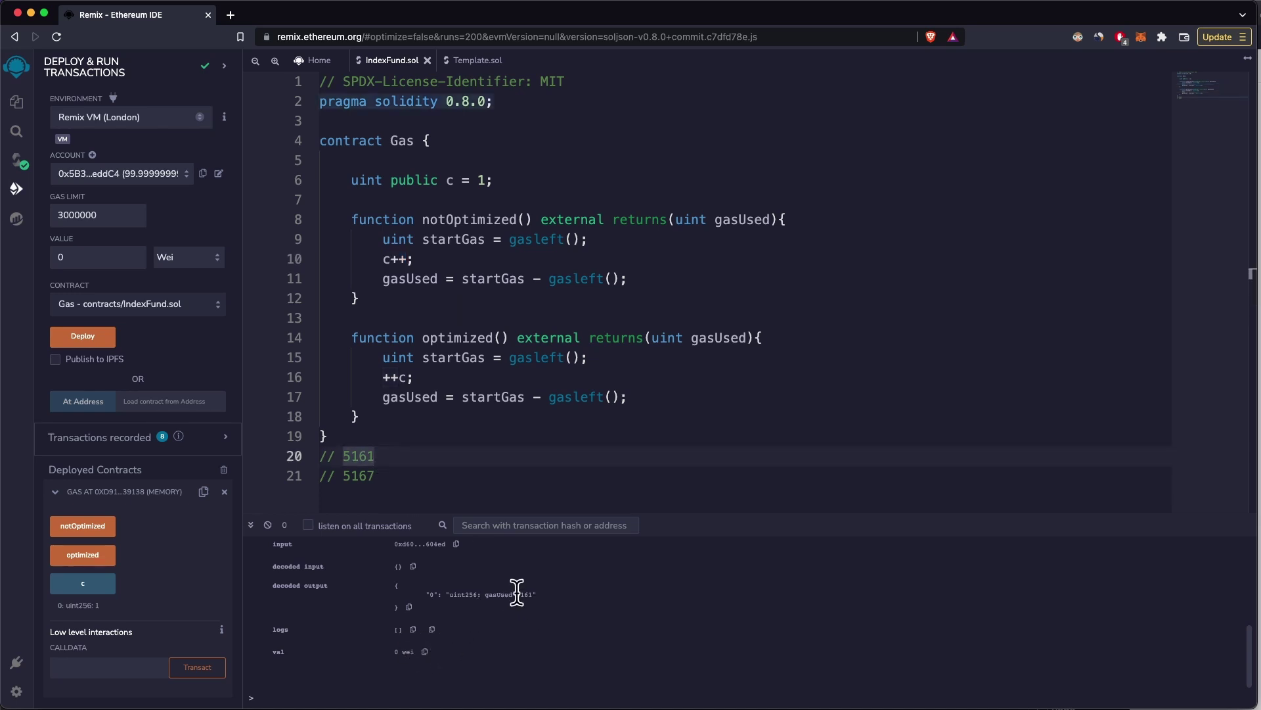